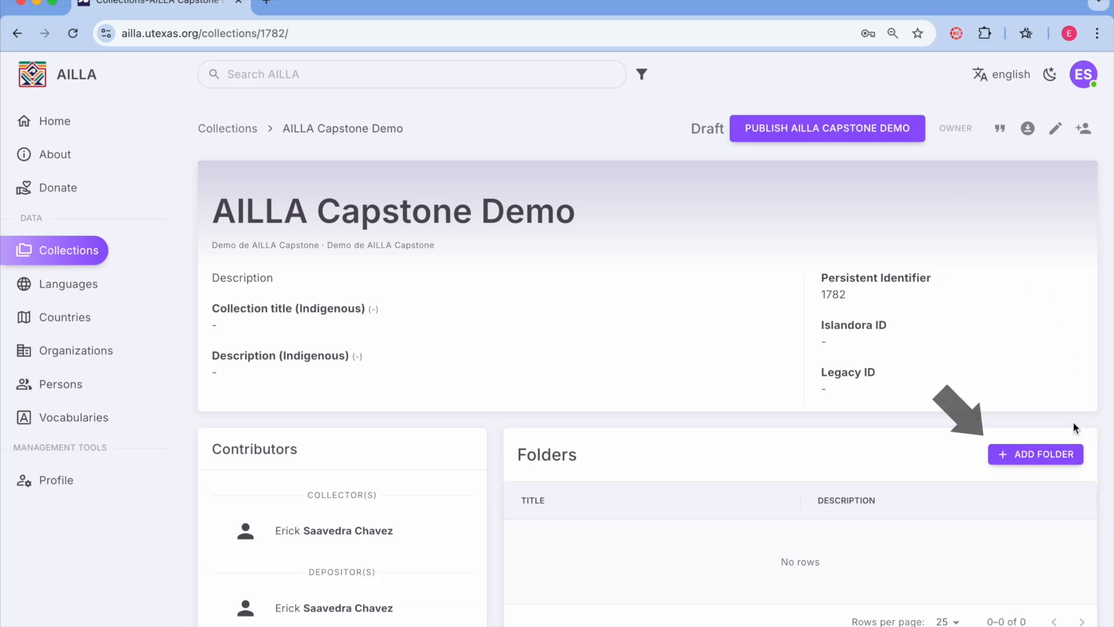
Add a folder titled Demo Folder to the AILLA Capstone Demo collection, with subject language Media Lengua and country Ecuador
click(1072, 454)
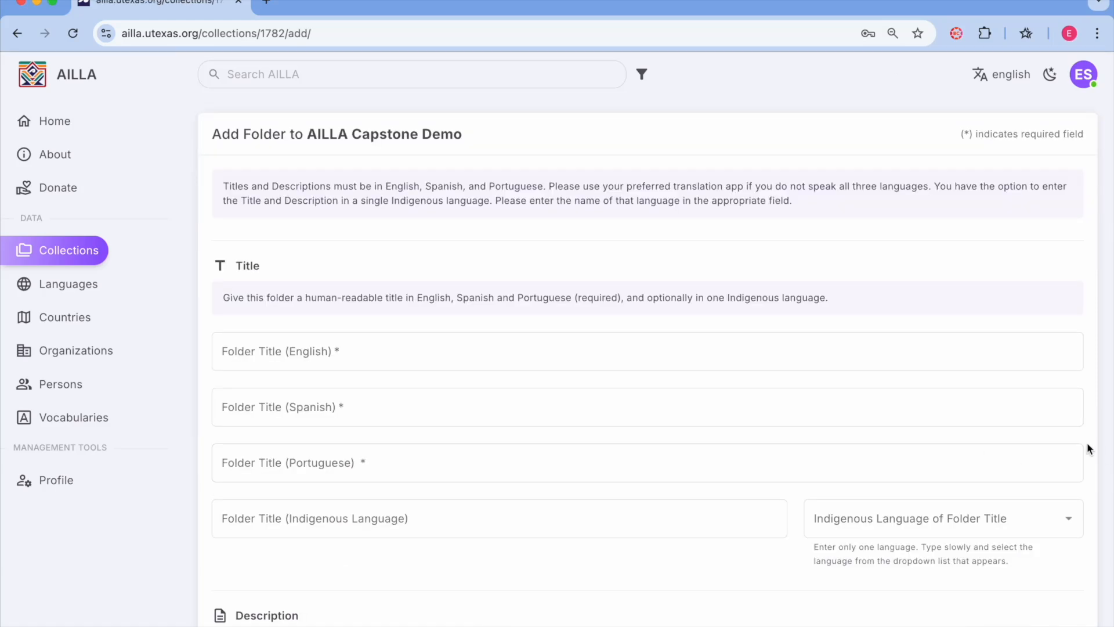
scroll(1087, 448, down, 4)
scroll(1096, 437, down, 10)
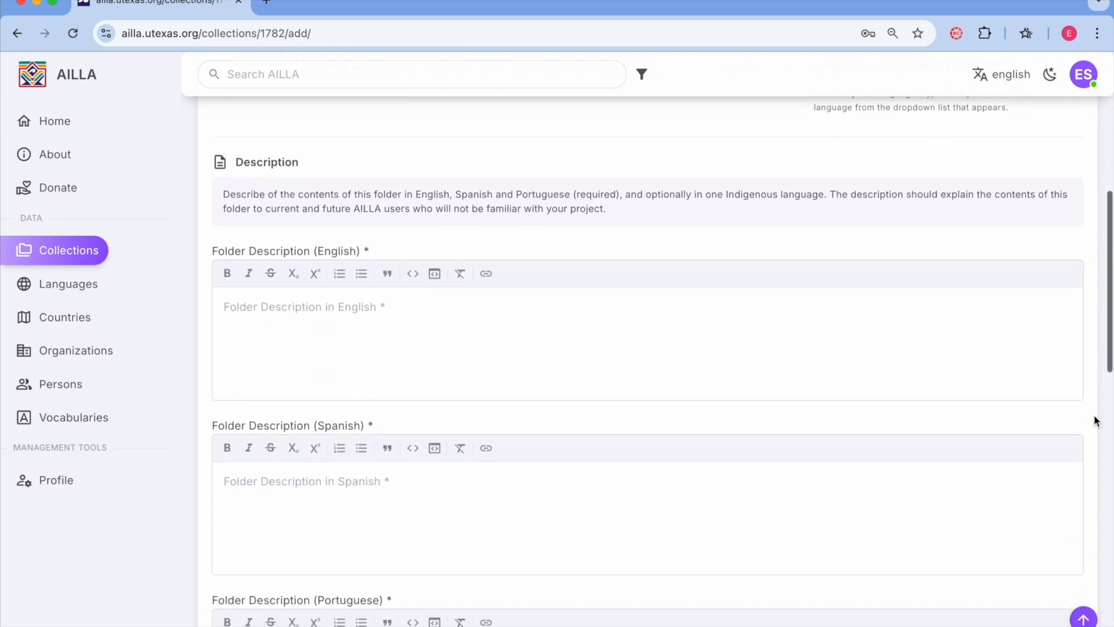
scroll(1096, 420, down, 8)
scroll(1096, 420, up, 20)
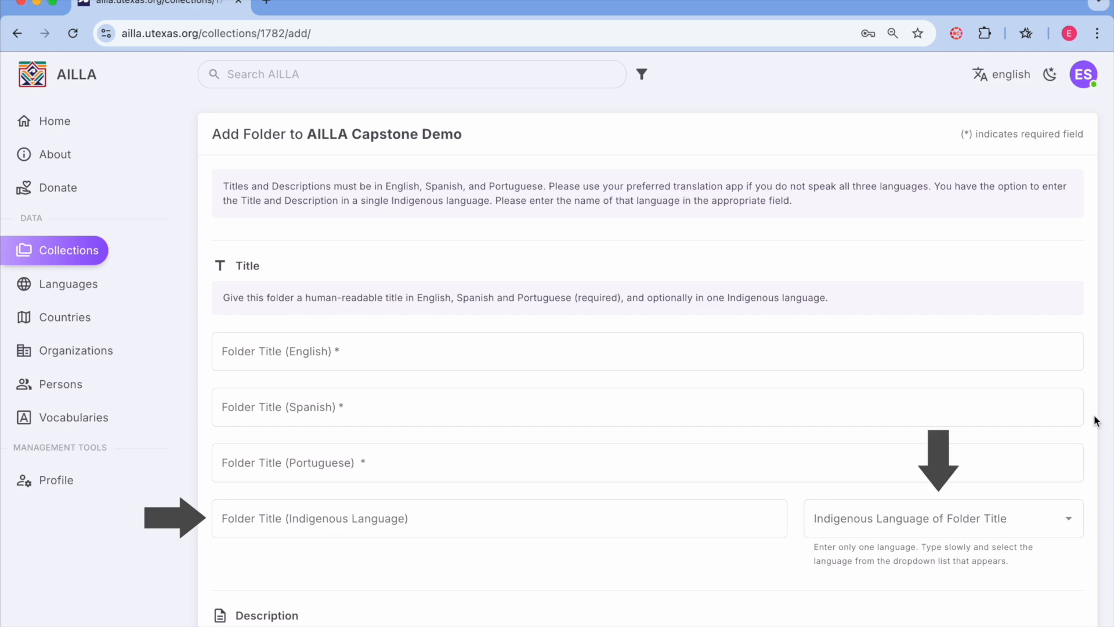
click(1074, 518)
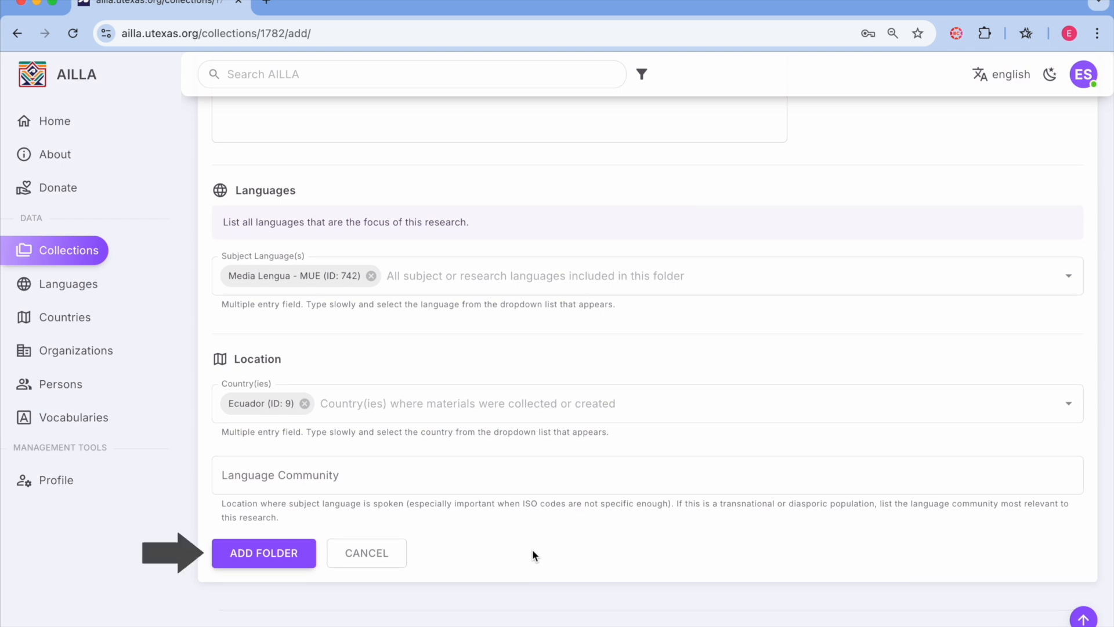
click(278, 563)
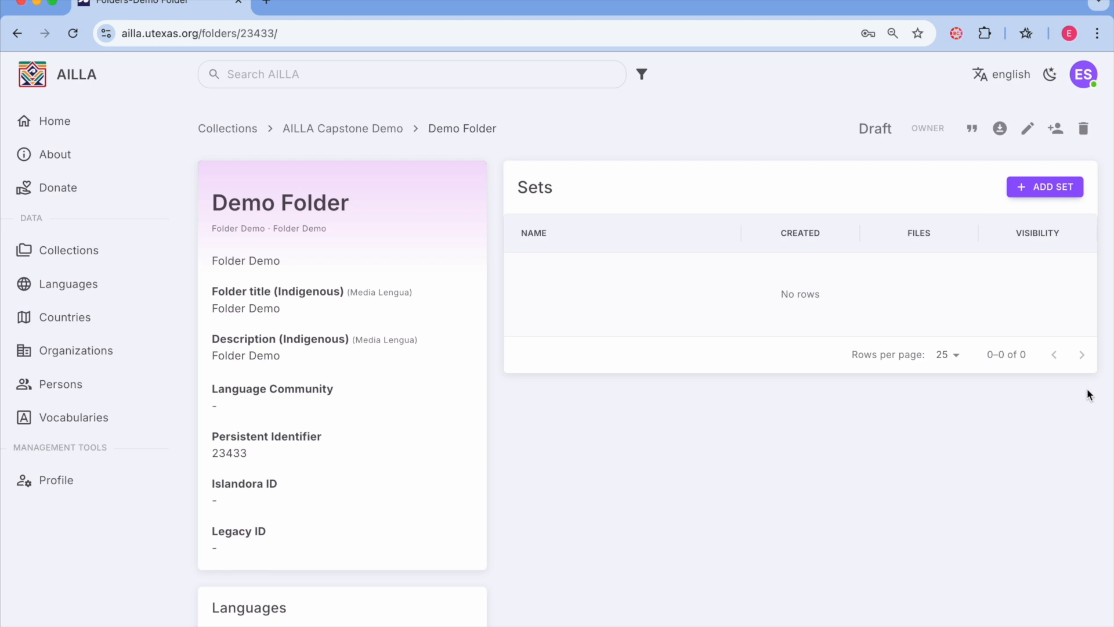
Fill in a new set titled Demo Set in Demo Folder, with genre Conversation and visibility Login Required
click(1063, 184)
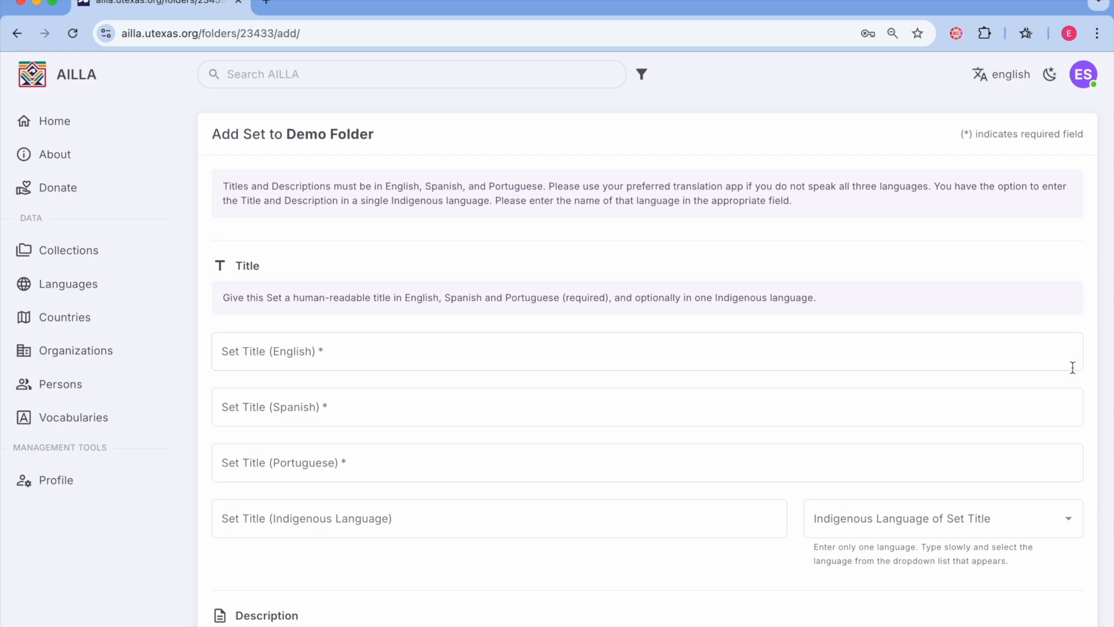
scroll(1072, 364, down, 15)
scroll(1073, 356, down, 3)
scroll(1072, 356, up, 1)
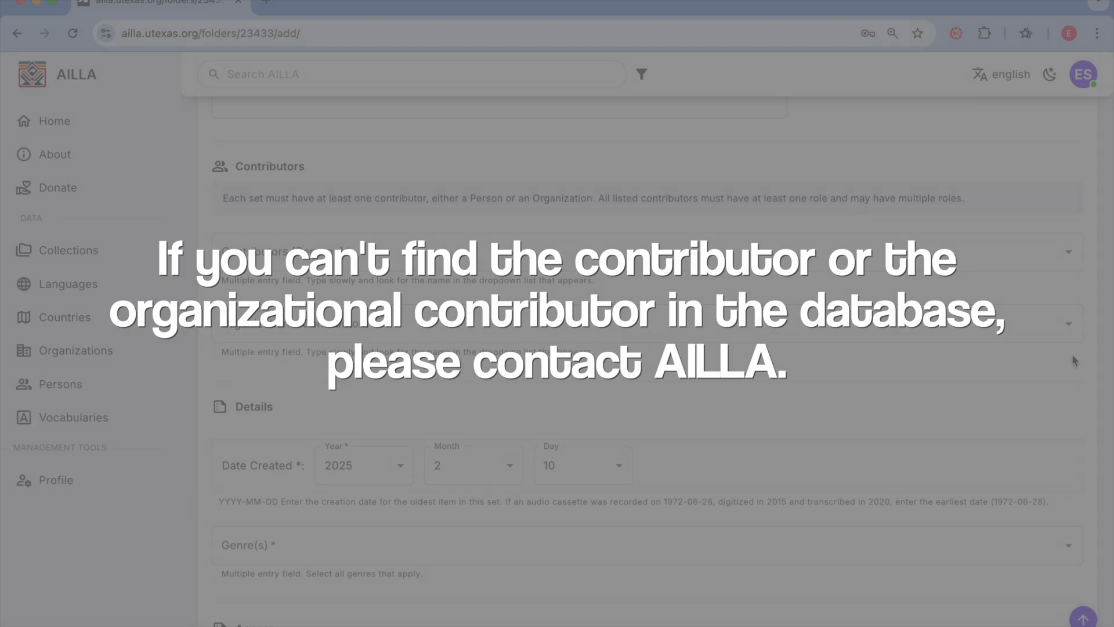
scroll(1071, 354, down, 3)
scroll(1072, 358, down, 3)
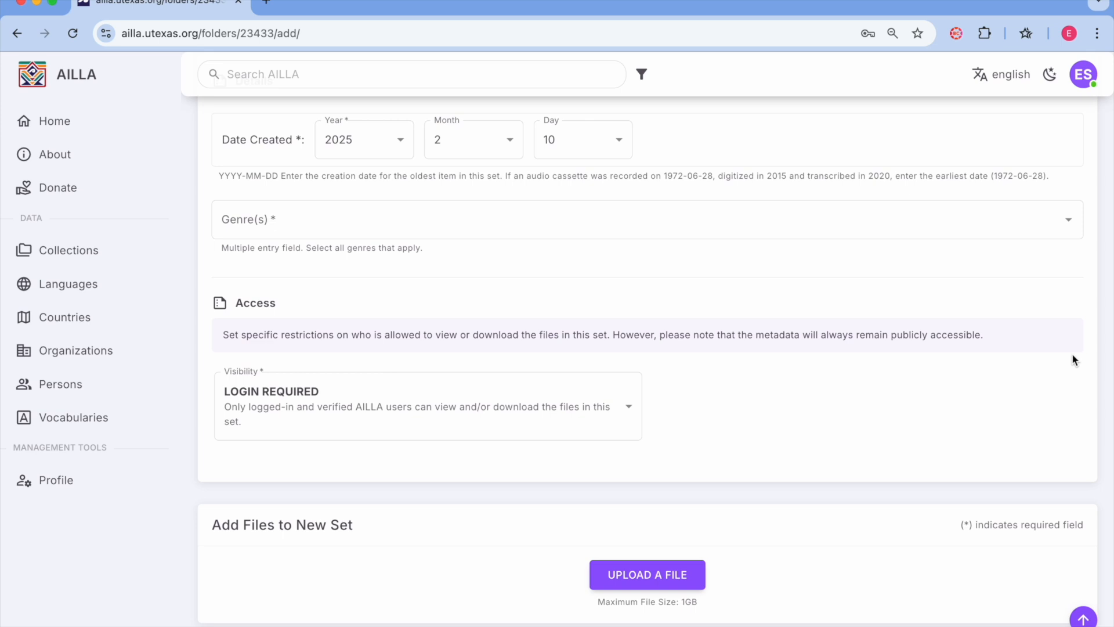
click(641, 394)
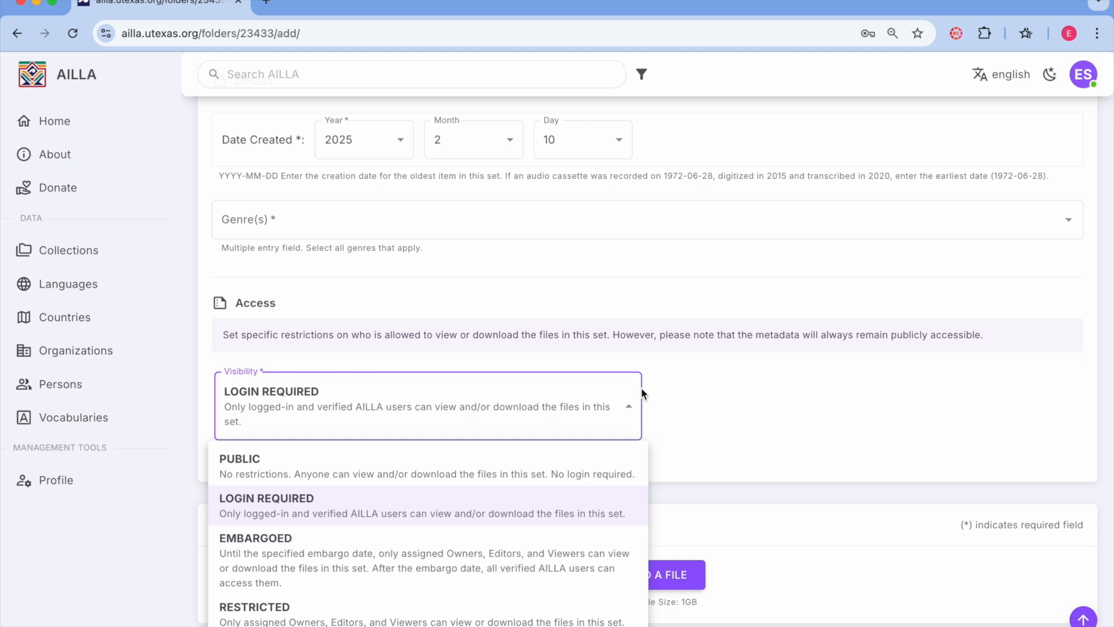
click(744, 398)
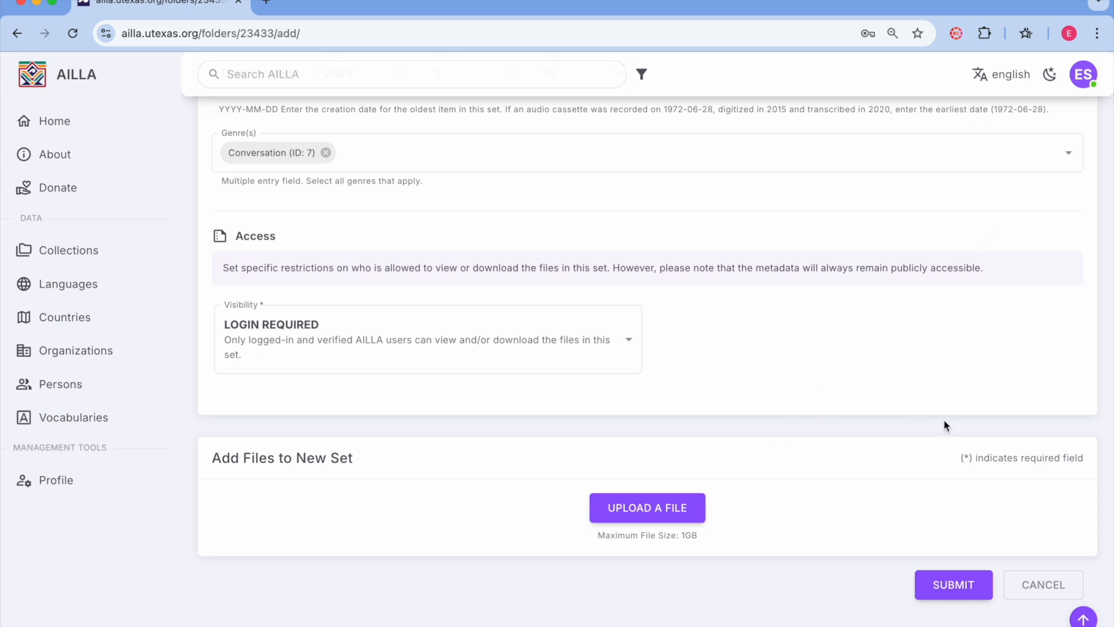
Attach 180920_1530.wav to the new set with media language Media Lengua and rights statement In Copyright, and submit the set
click(695, 507)
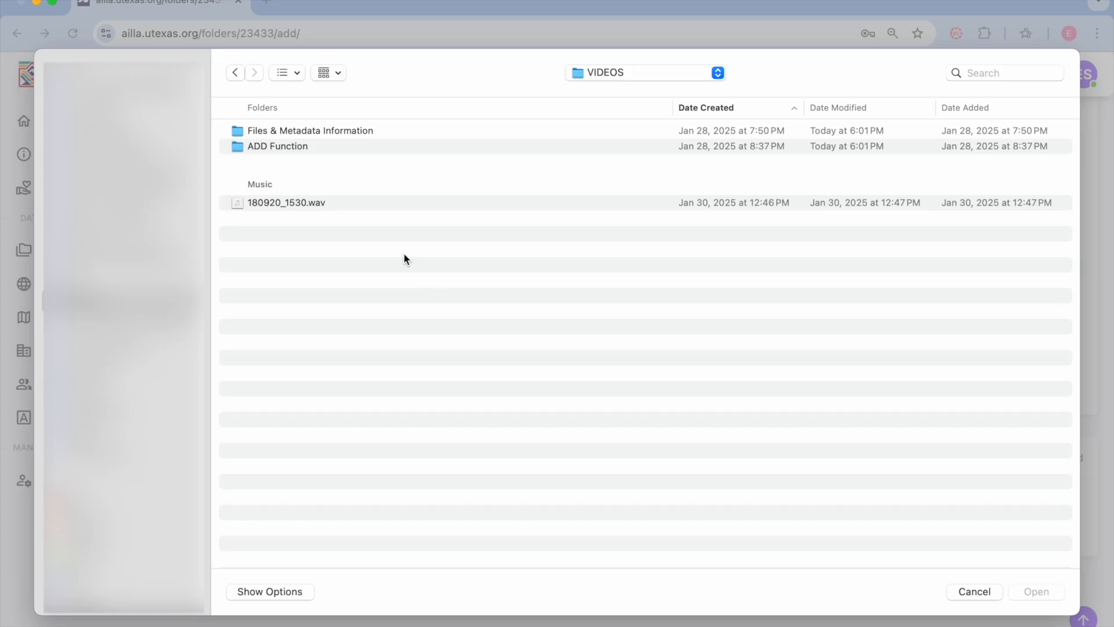
click(359, 207)
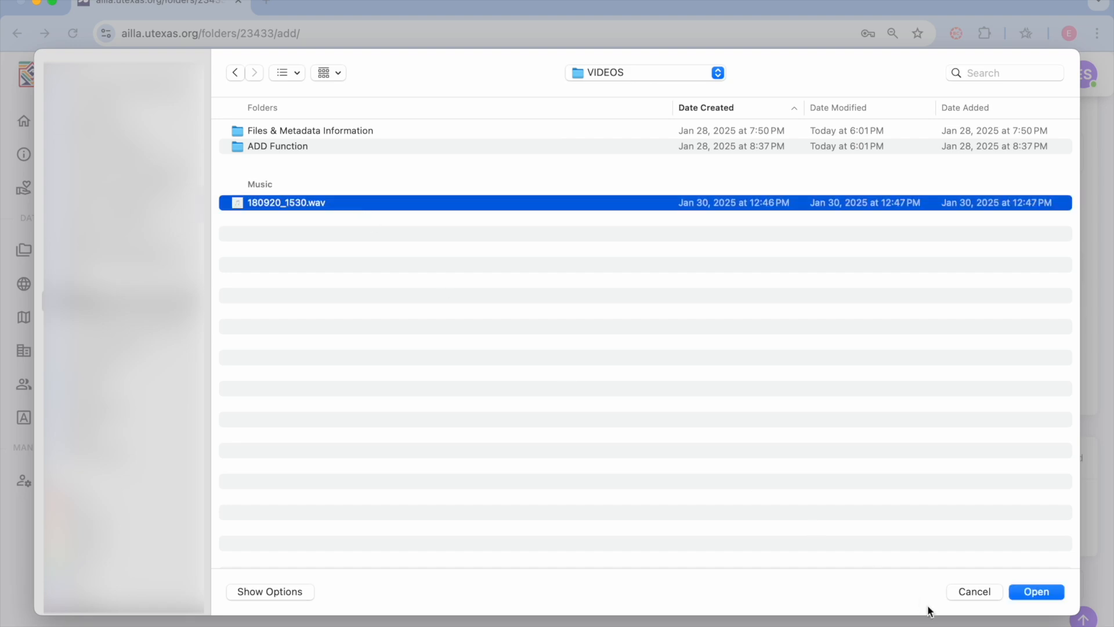
click(1053, 592)
scroll(1011, 528, down, 6)
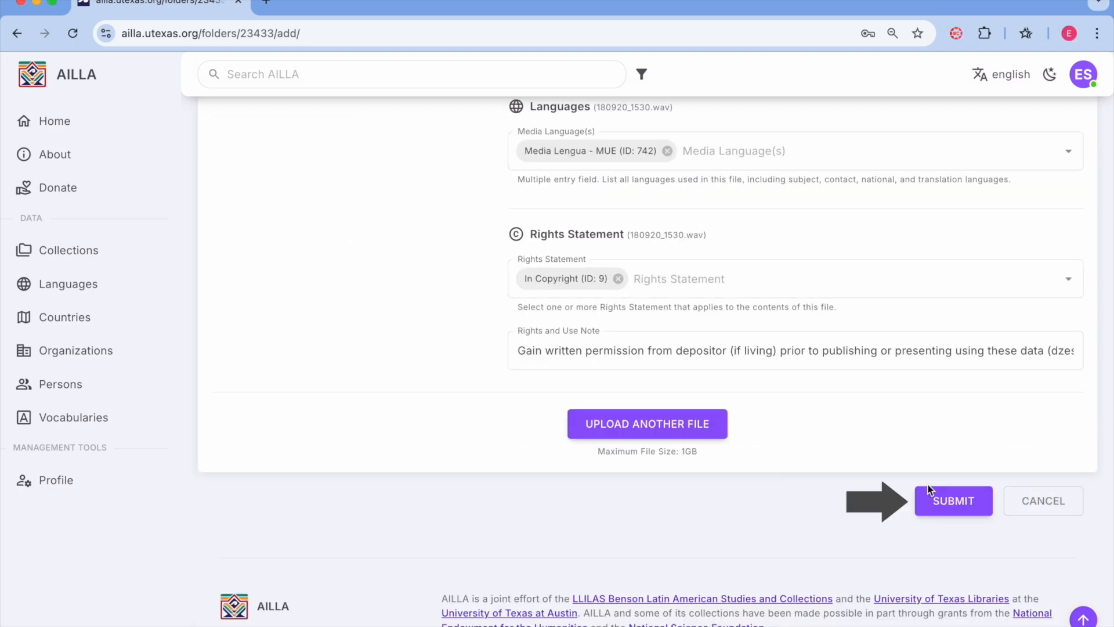
click(956, 499)
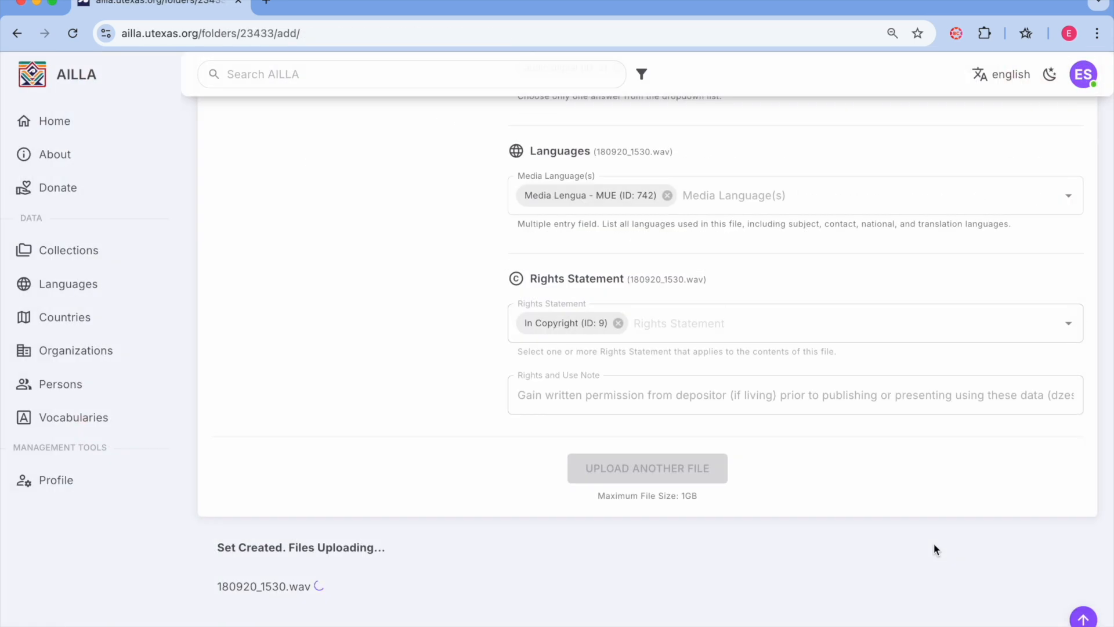
click(935, 543)
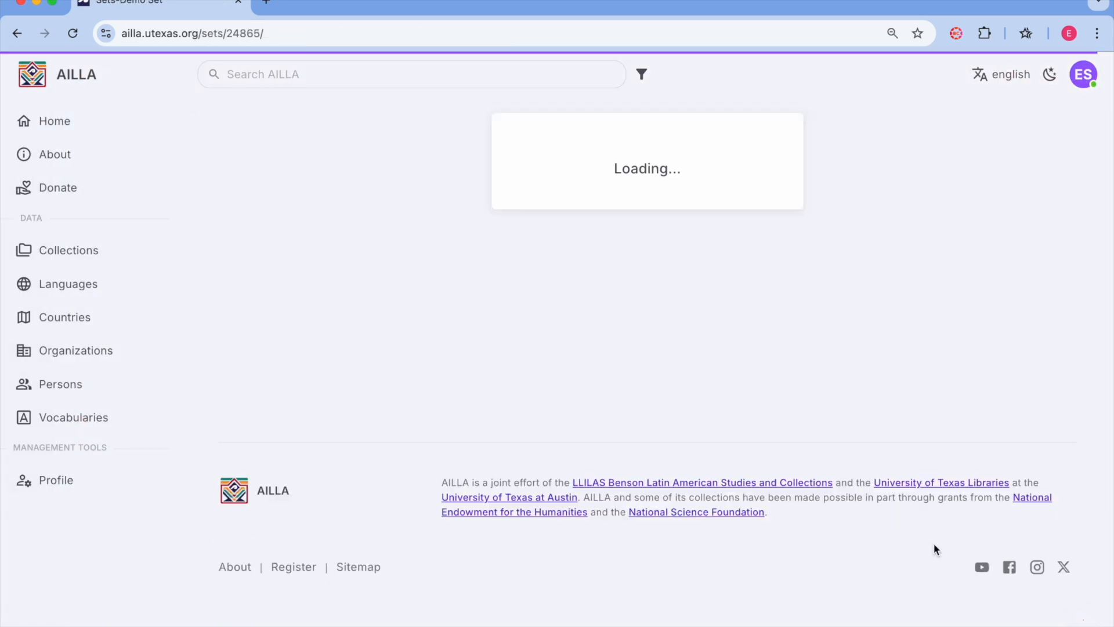
Check the form for adding another file to Demo Set and leave it without submitting
scroll(986, 493, down, 5)
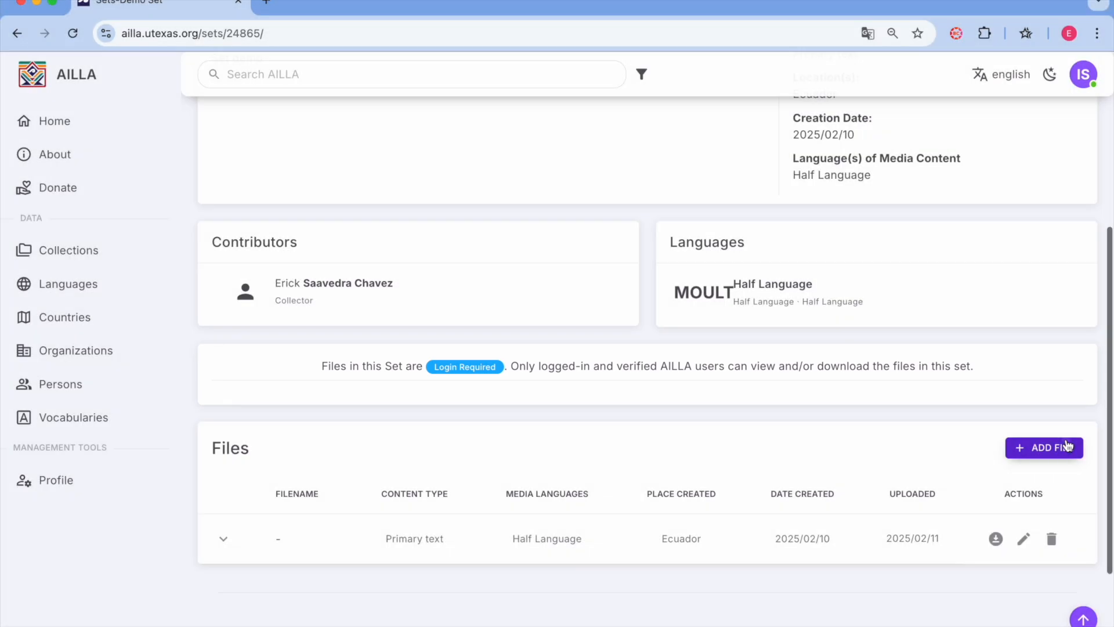
click(1067, 446)
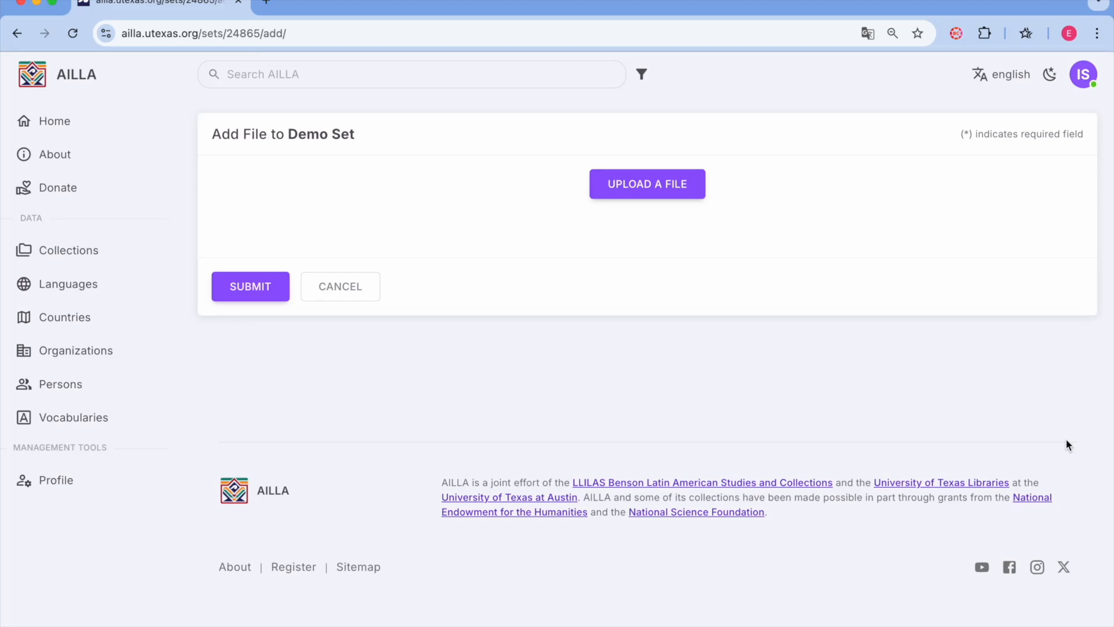
click(376, 287)
scroll(843, 322, down, 5)
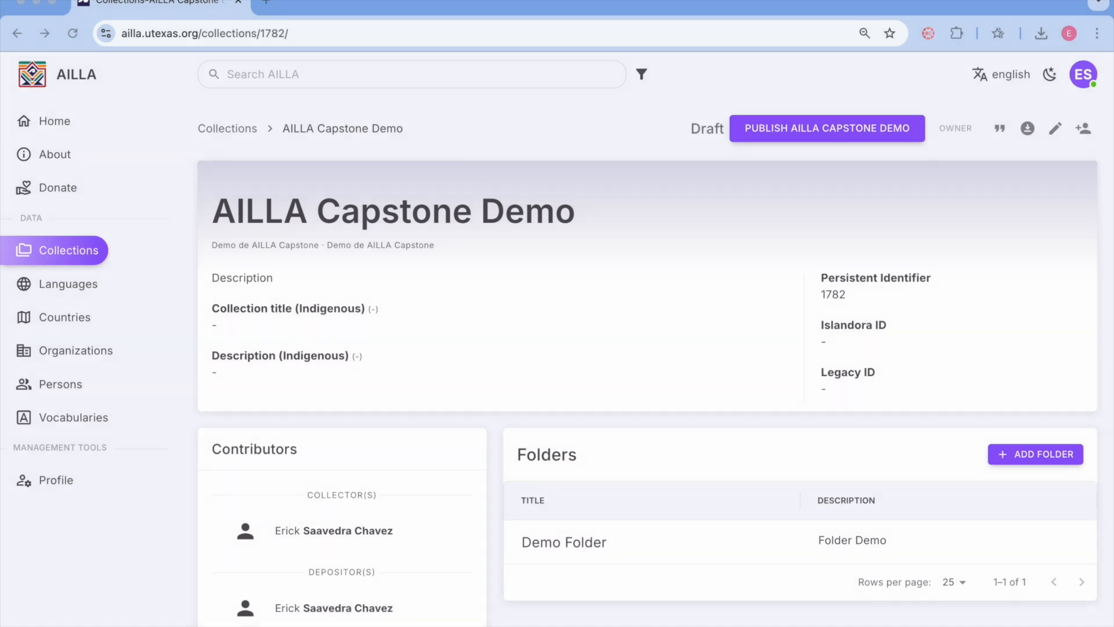
Open the AILLA Capstone Demo collection for editing, review its metadata from titles to project website, and save the collection
click(1035, 218)
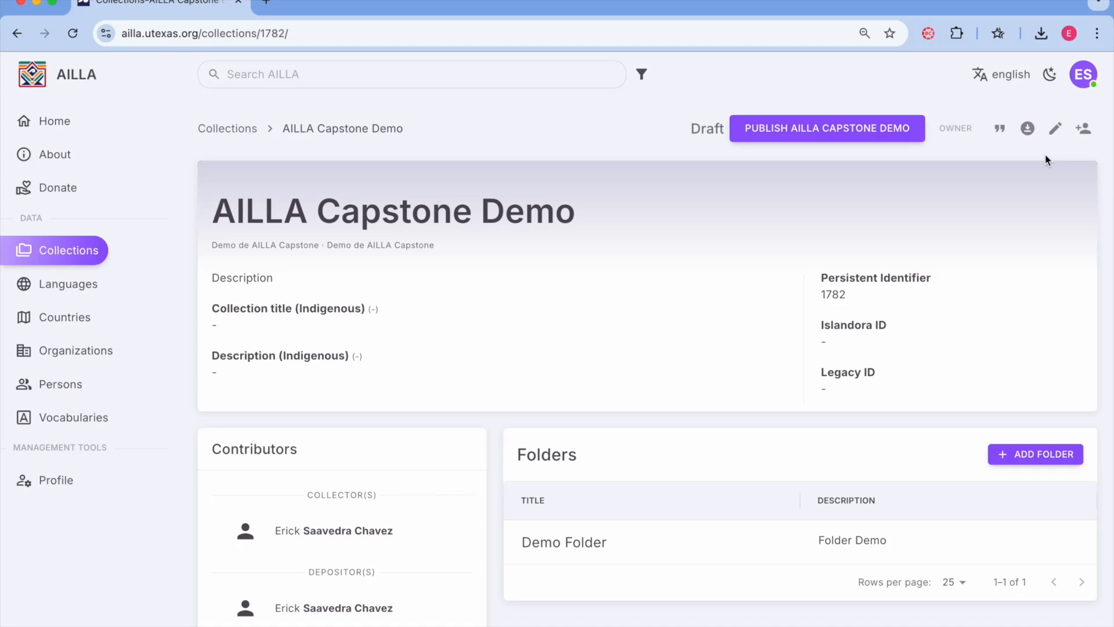
click(1054, 127)
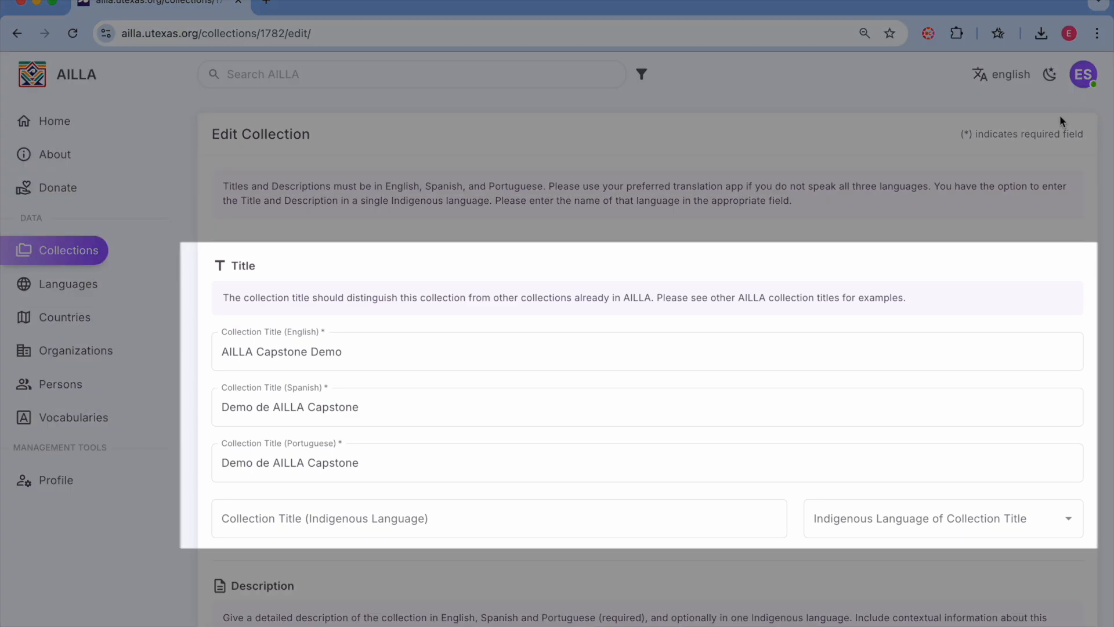
scroll(1057, 431, down, 7)
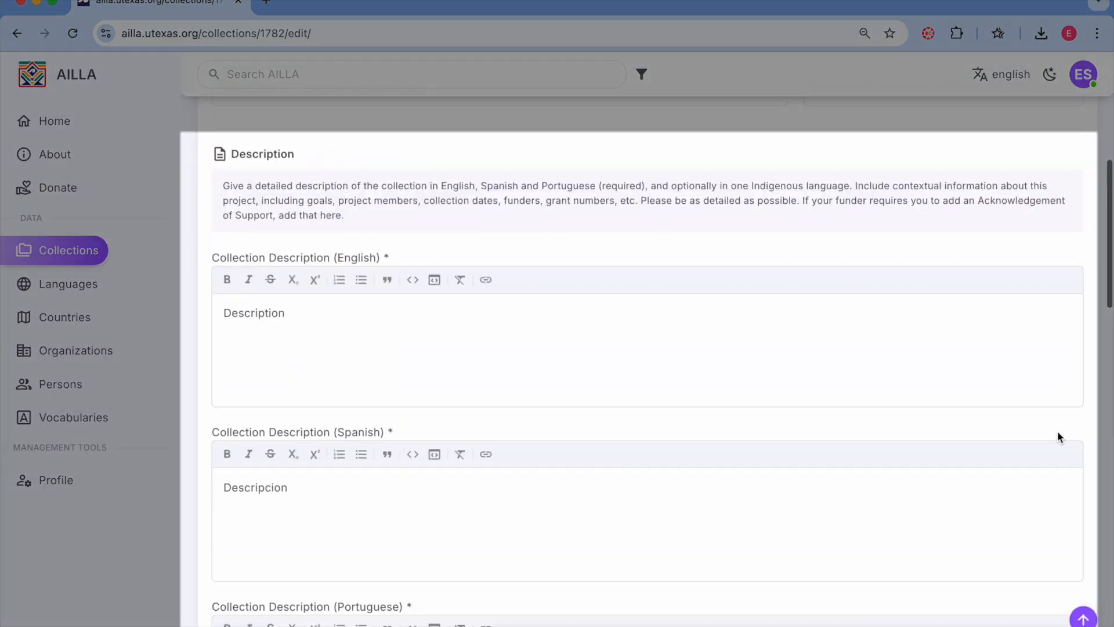
scroll(1057, 437, down, 14)
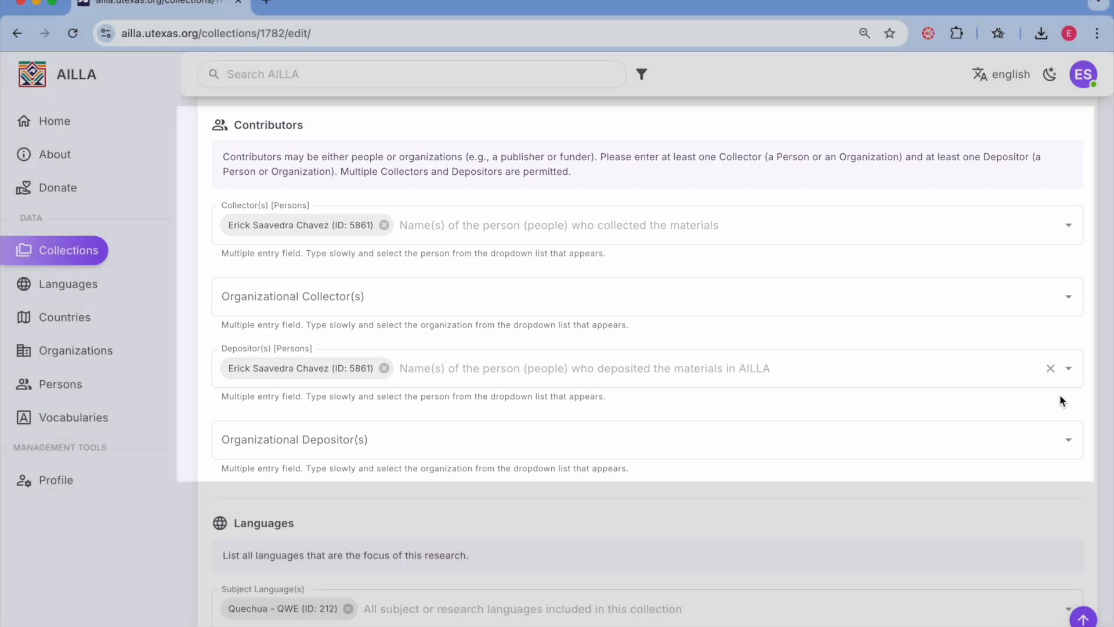
scroll(1060, 397, down, 6)
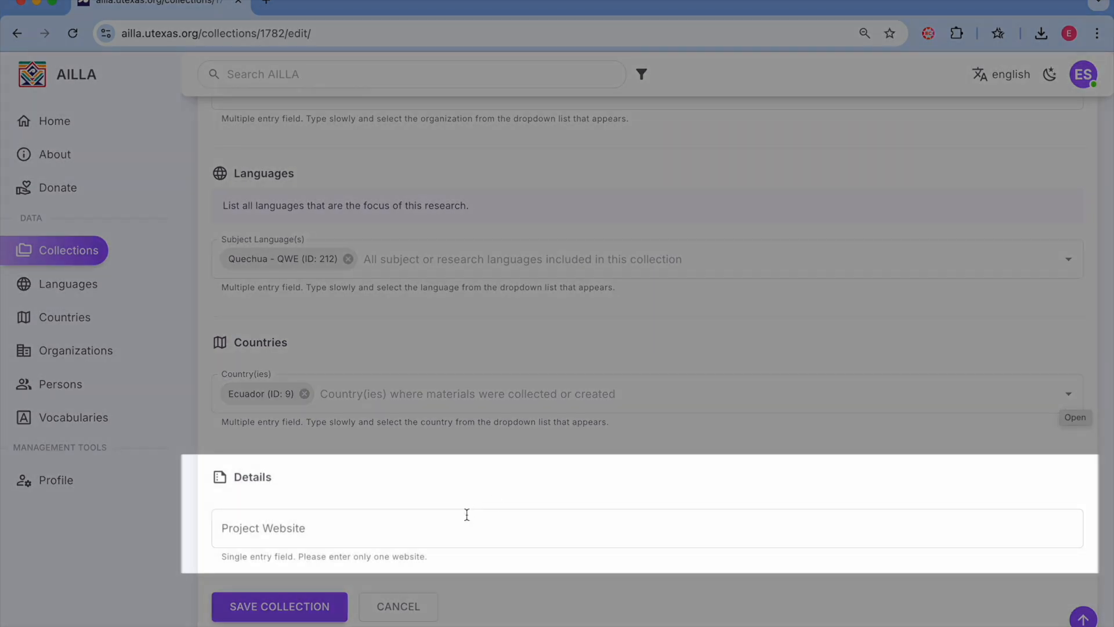
scroll(1028, 232, down, 4)
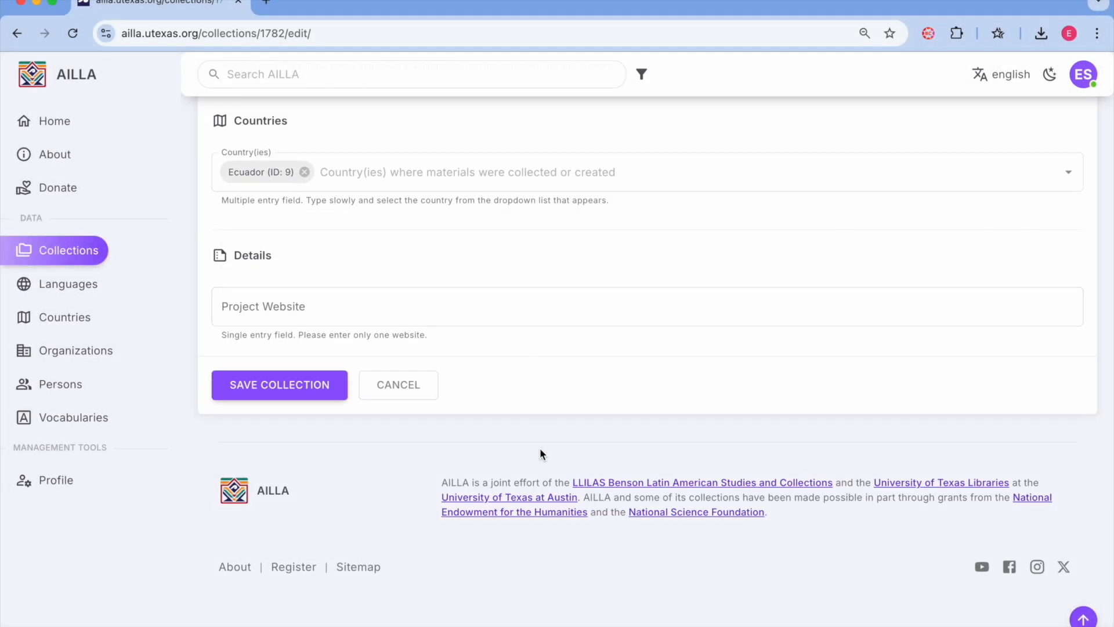
click(327, 400)
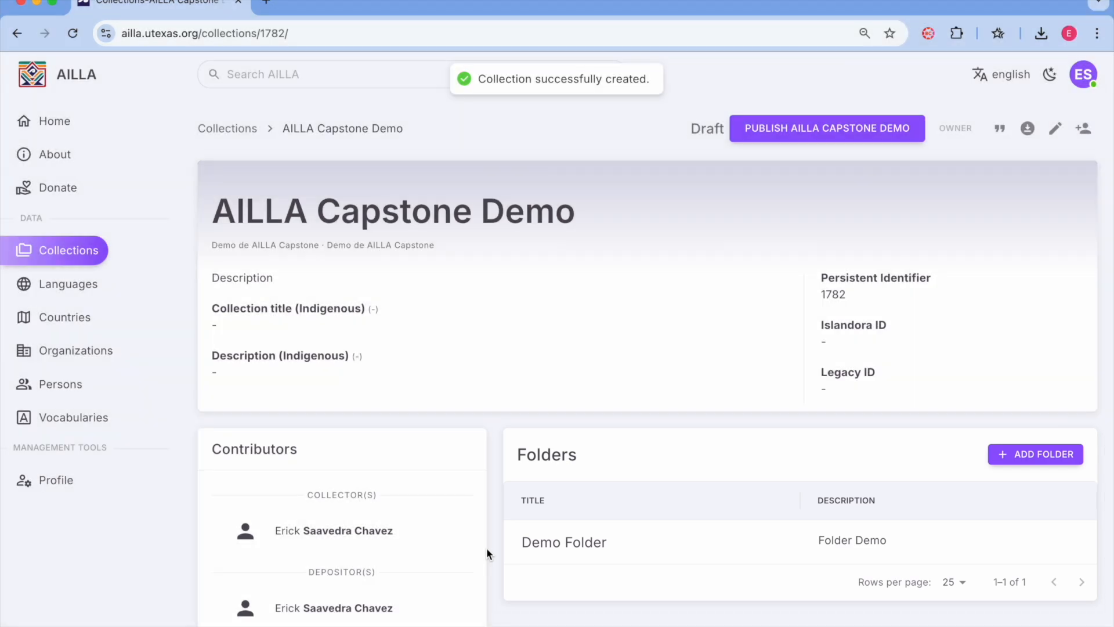
Open Demo Folder for editing, review its titles, descriptions, languages and location, and save the folder
click(537, 545)
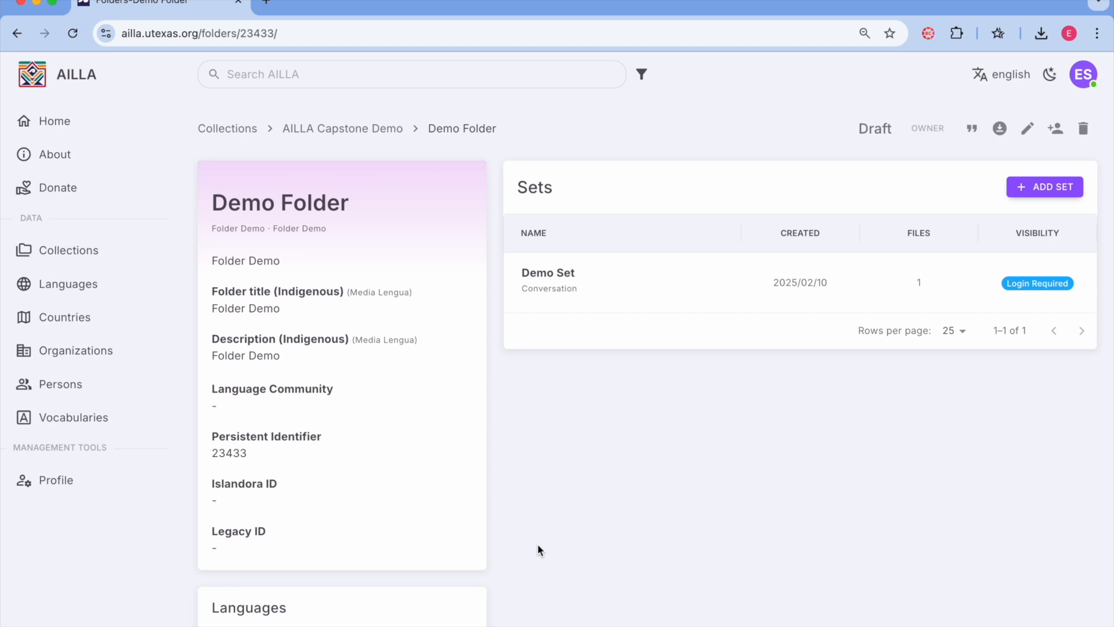
click(1027, 129)
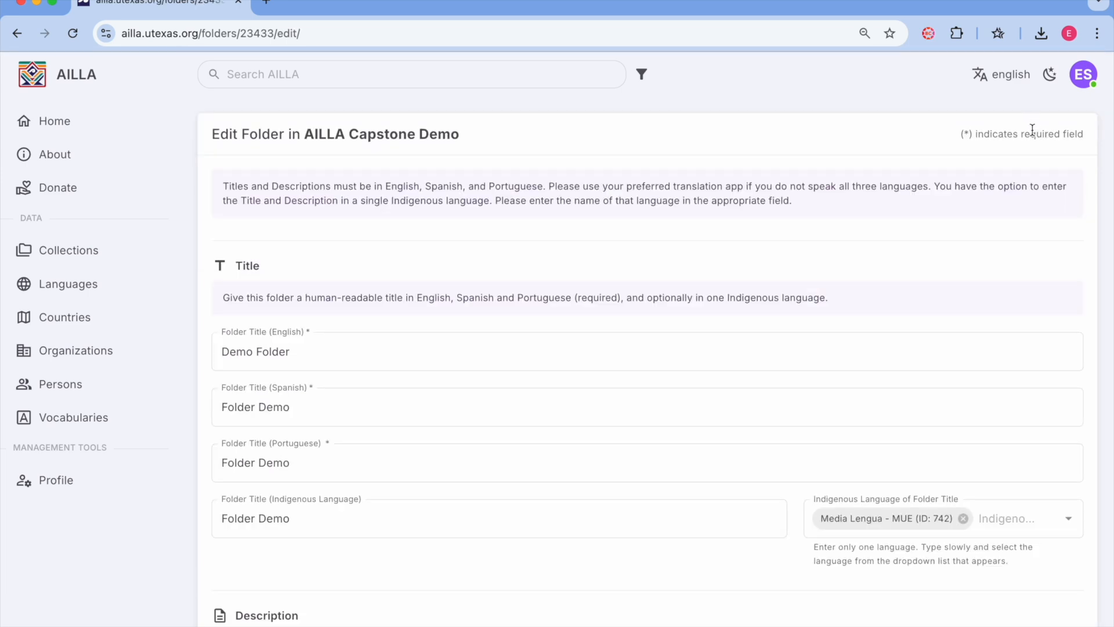
scroll(1068, 241, down, 3)
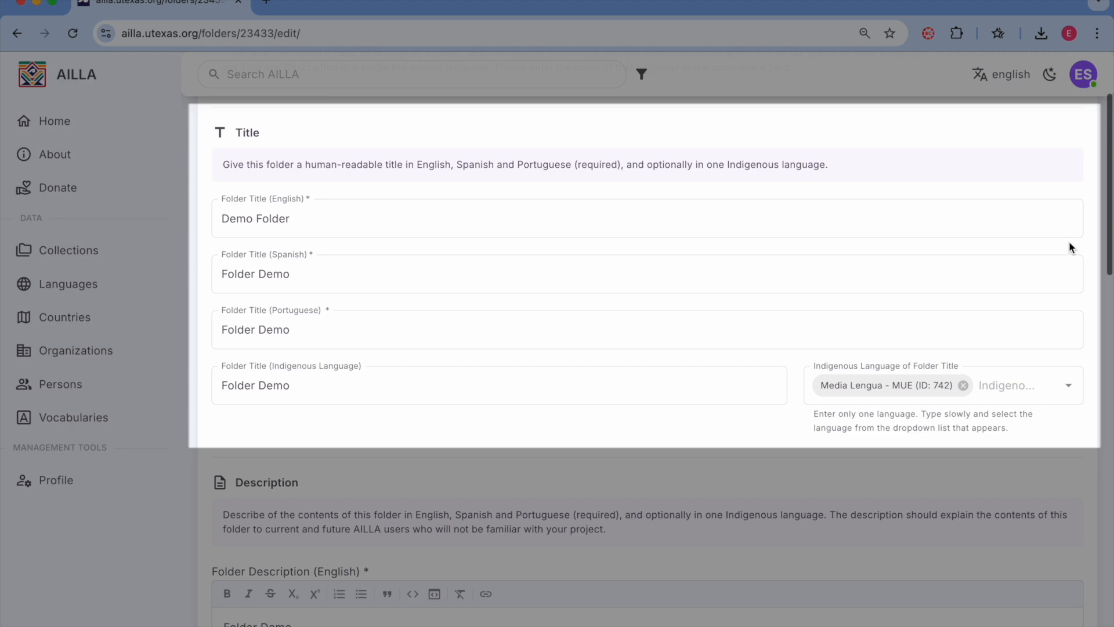
scroll(1069, 242, down, 5)
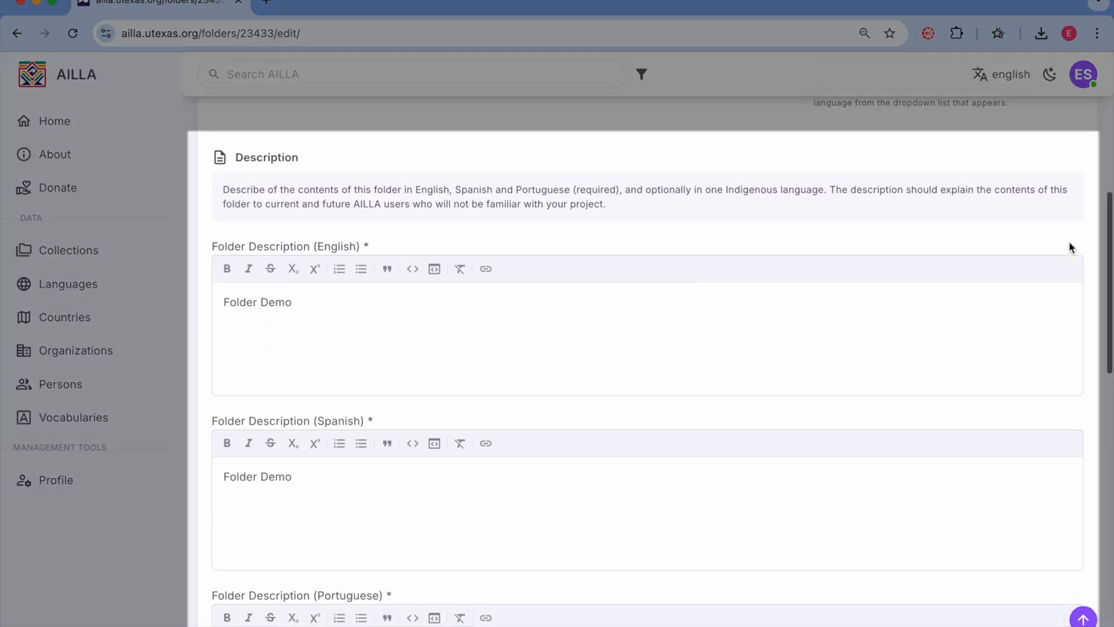
scroll(1068, 242, down, 7)
scroll(1069, 242, down, 6)
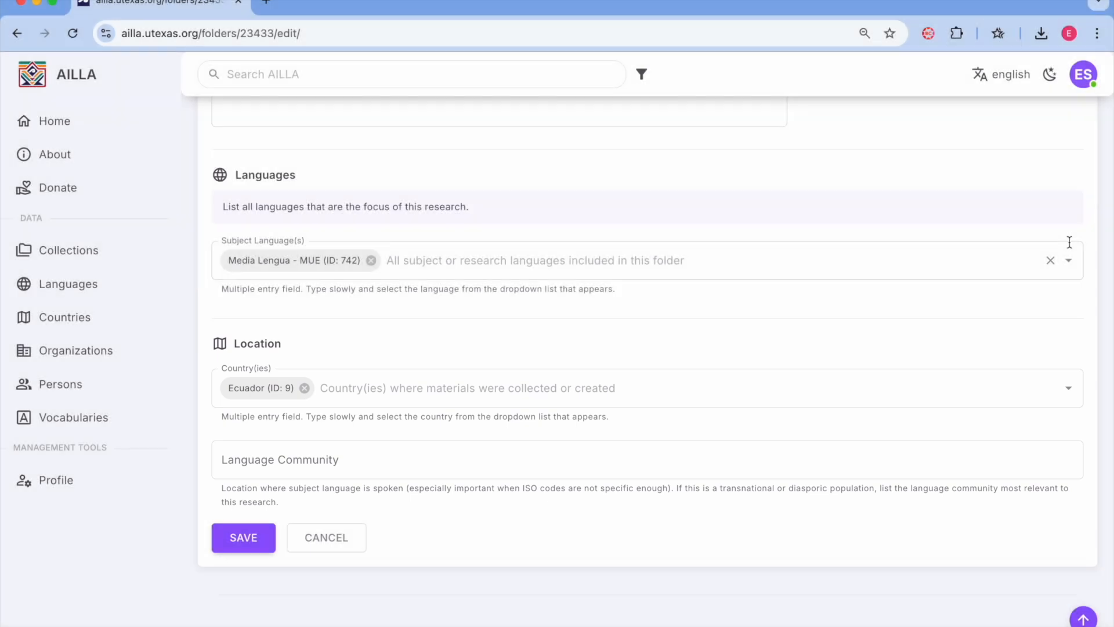
scroll(1069, 241, down, 3)
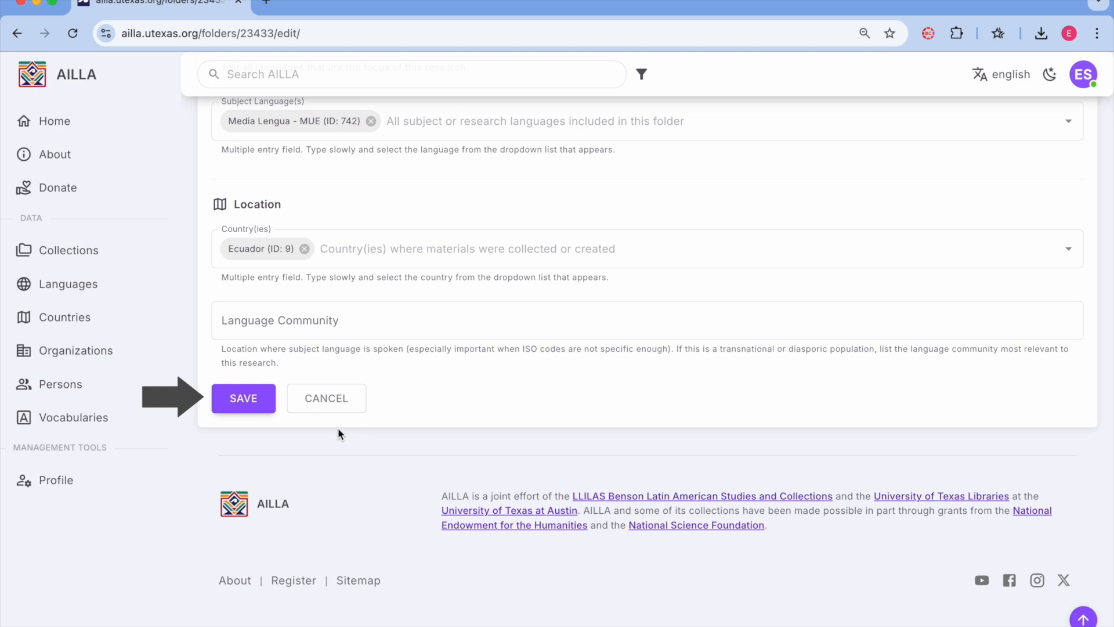
click(246, 402)
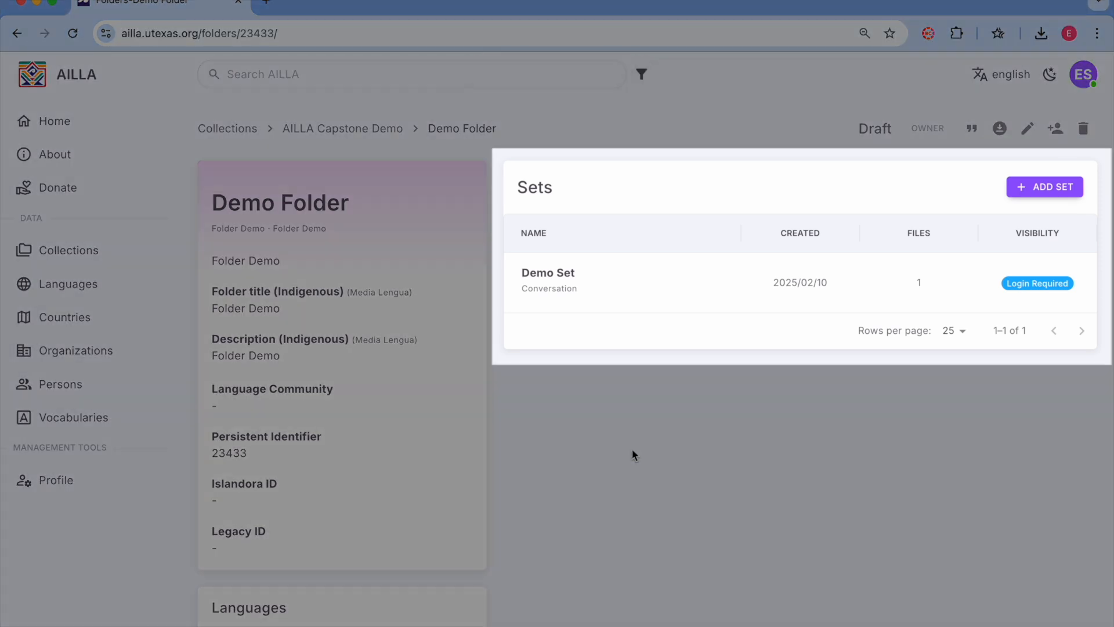
Open Demo Set for editing, review its titles, descriptions, contributors, creation date, genre and visibility, and save the set
click(636, 304)
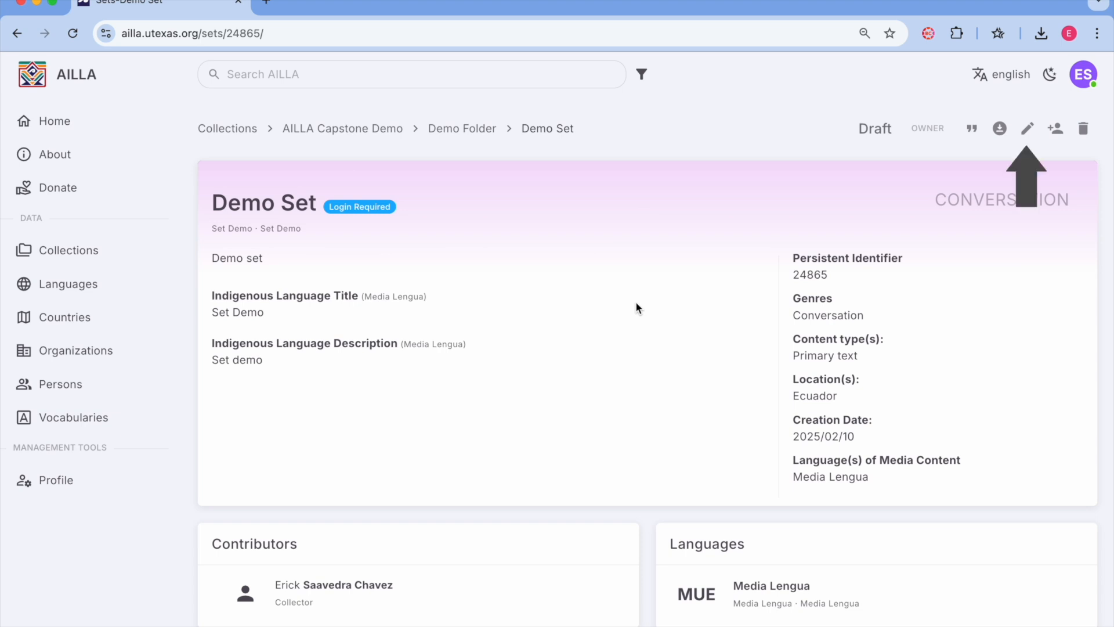
click(1027, 128)
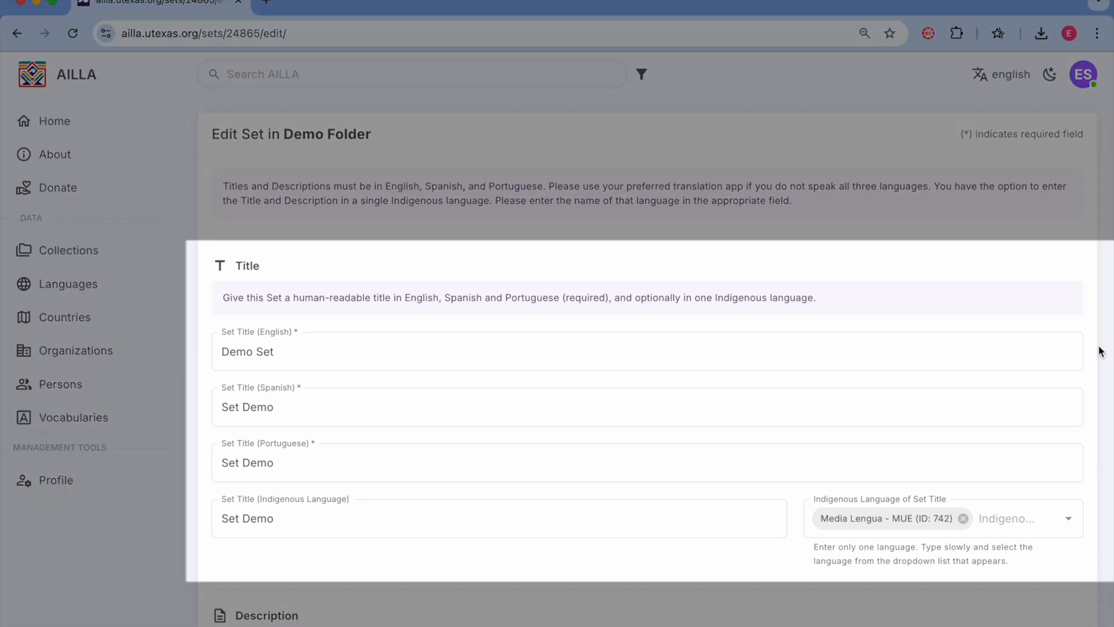
scroll(1100, 352, down, 8)
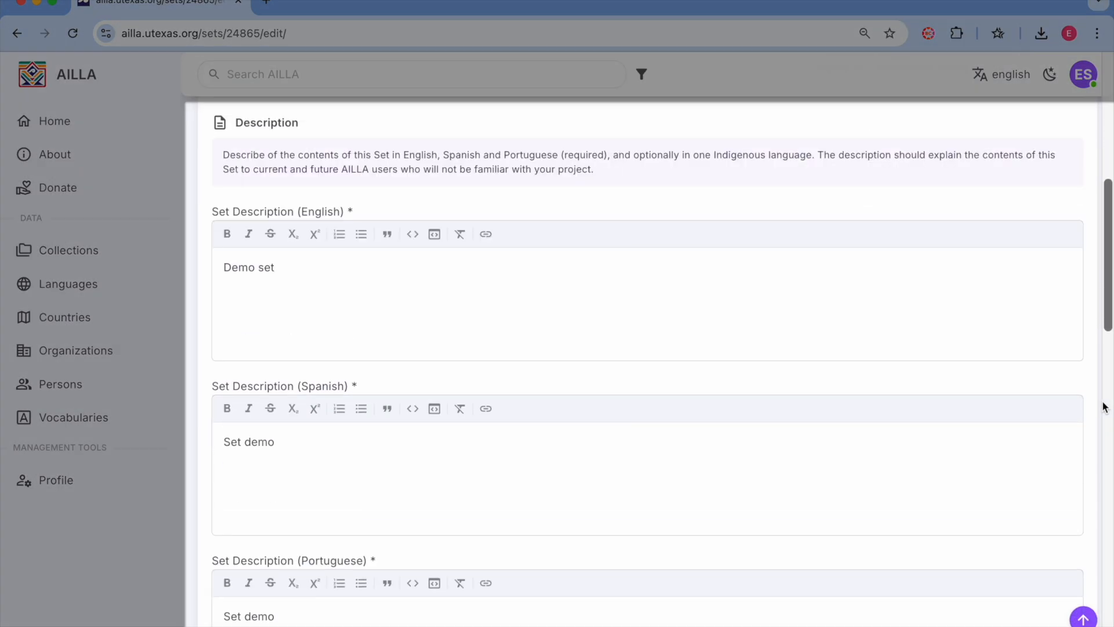
scroll(1104, 406, down, 10)
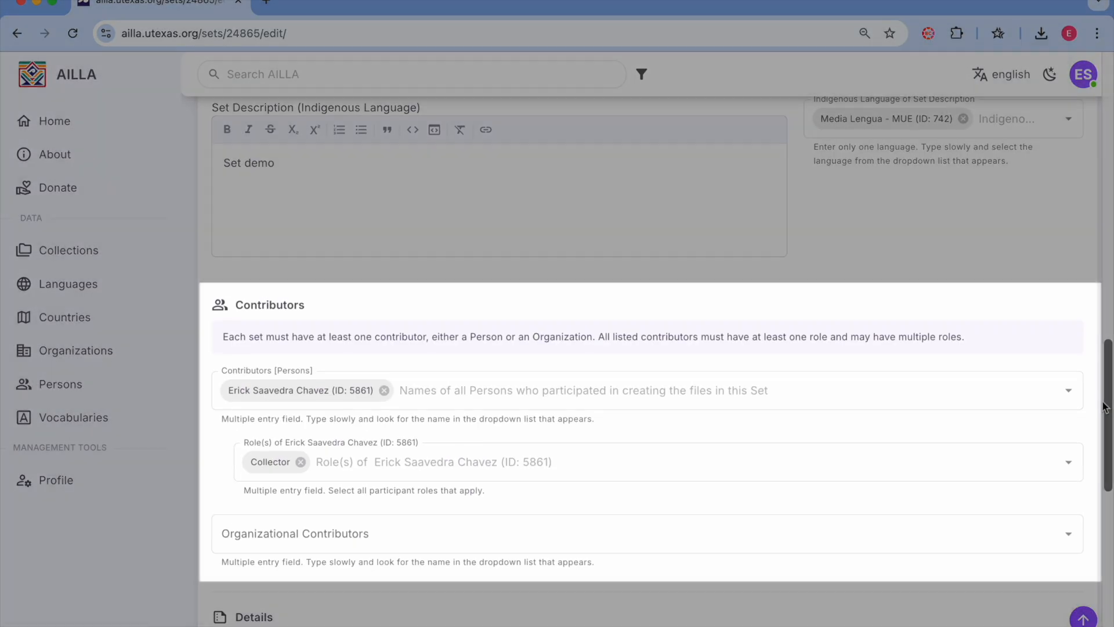
scroll(1104, 406, down, 8)
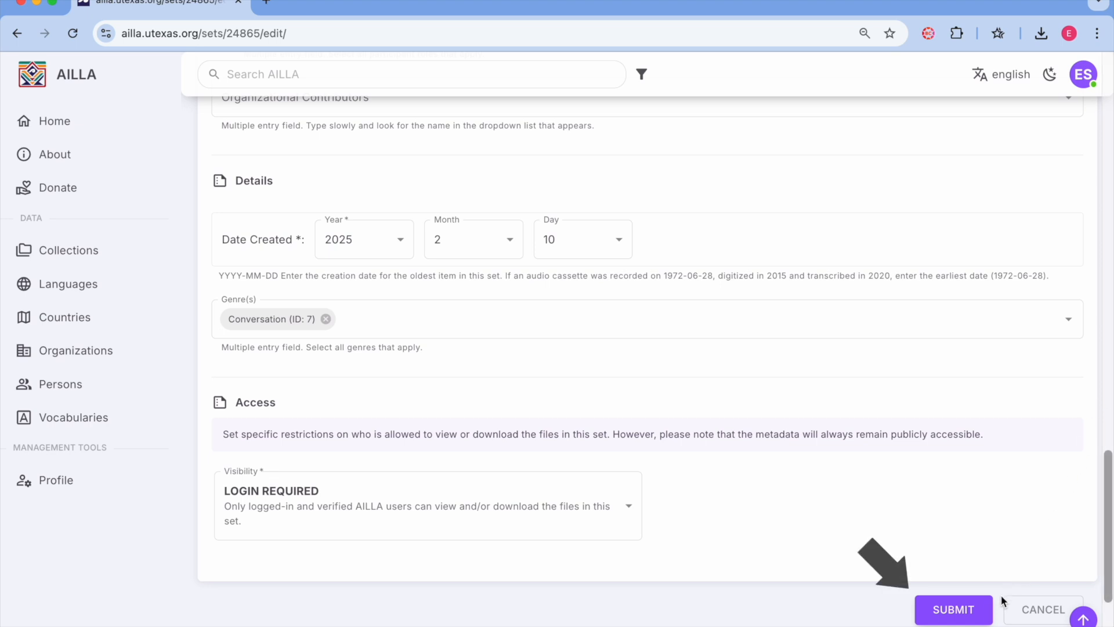
click(988, 614)
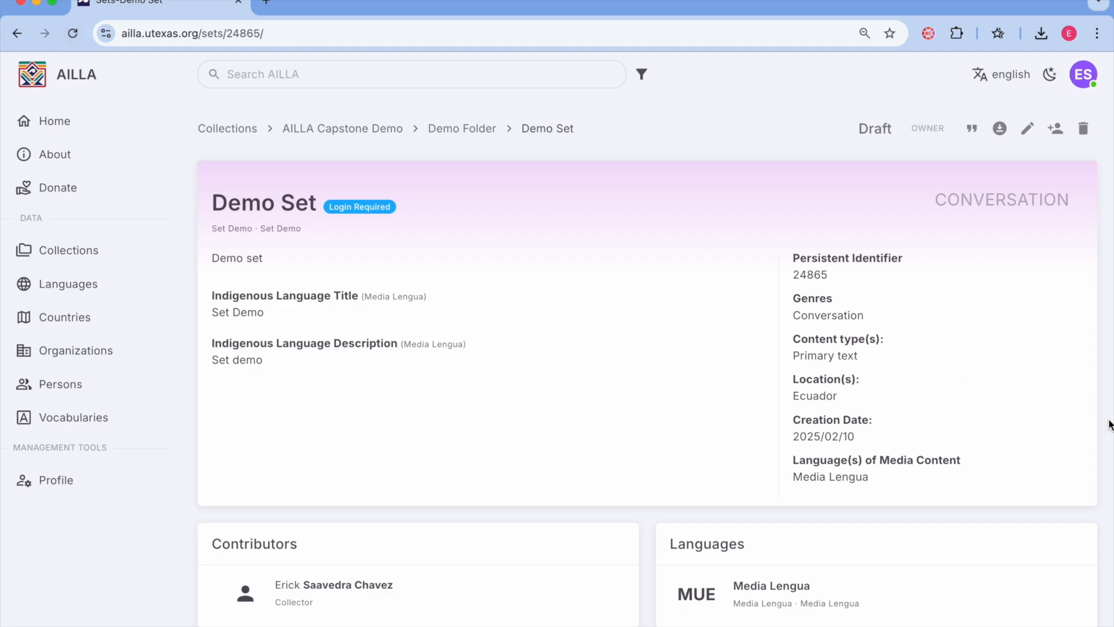
Open the file 180920_1530.wav in Demo Set for editing, review its details, media language and rights statement, and save it
scroll(1109, 425, down, 13)
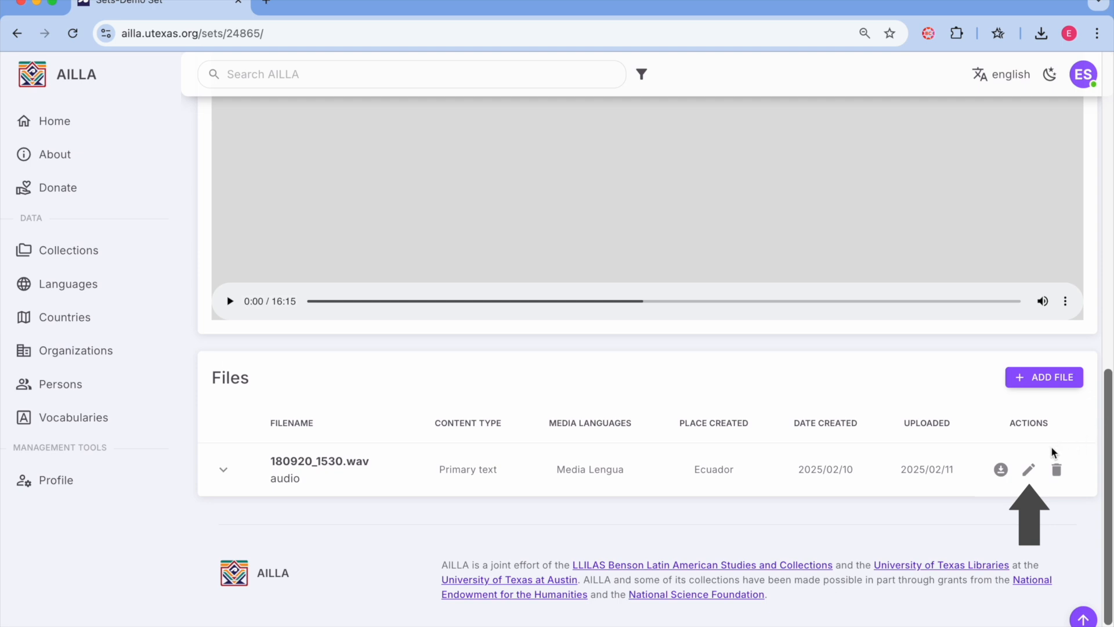
click(1028, 469)
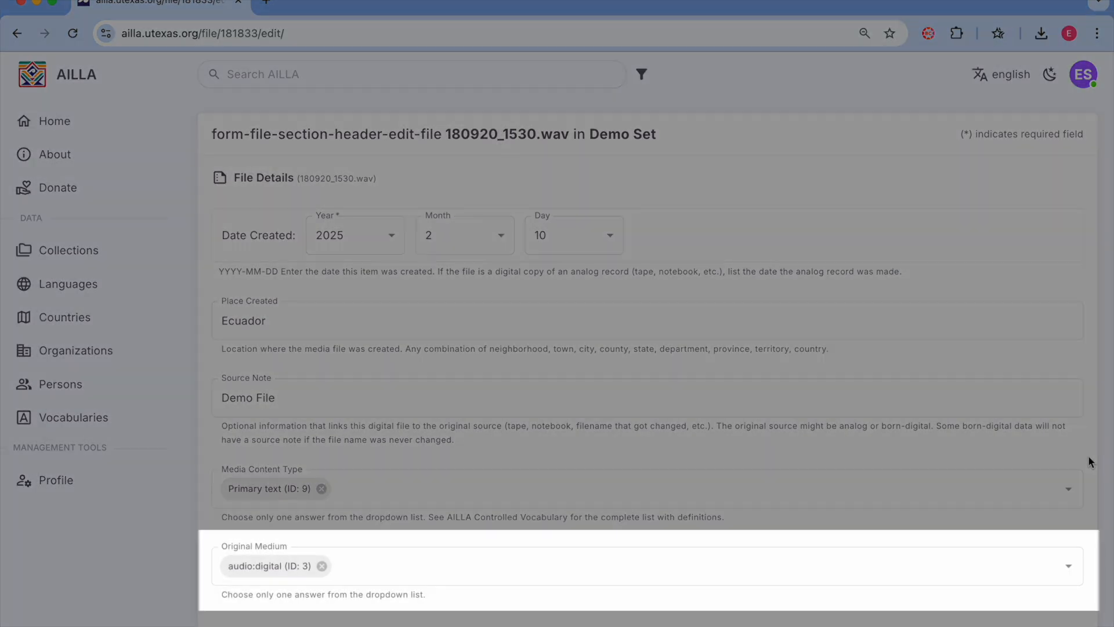
scroll(1088, 455, down, 8)
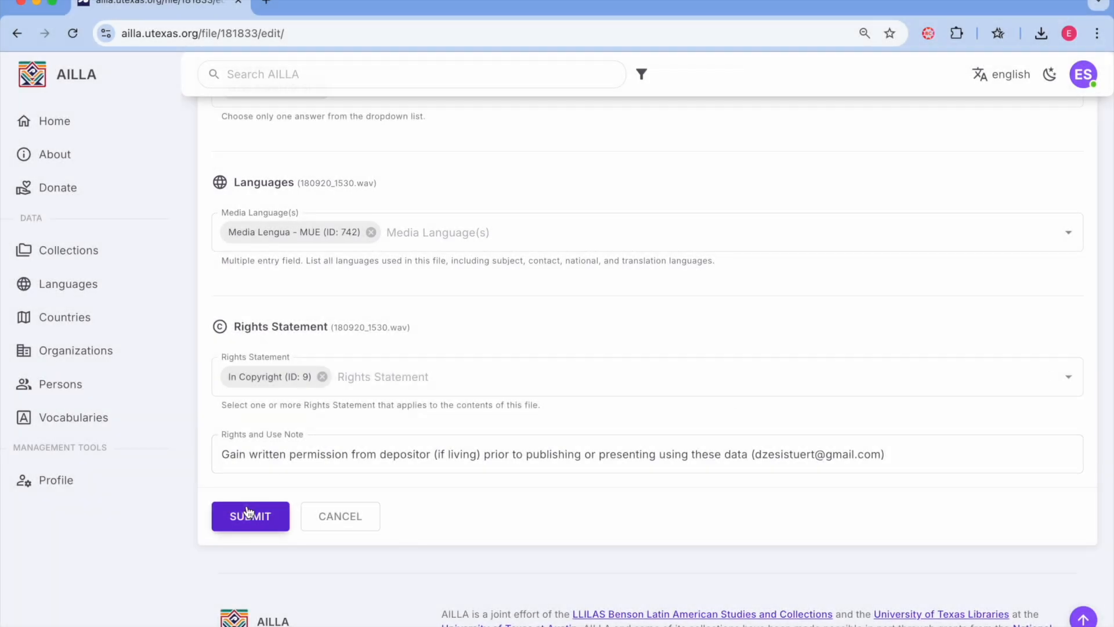
click(241, 517)
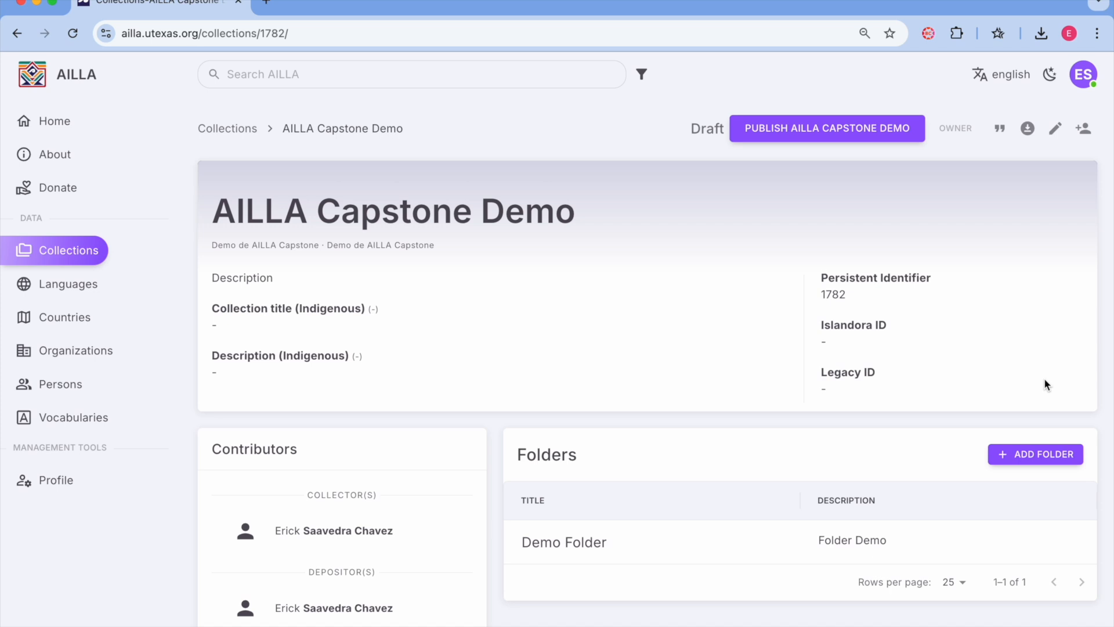
Start publishing the AILLA Capstone Demo collection, bringing up its publishing confirmation
click(839, 133)
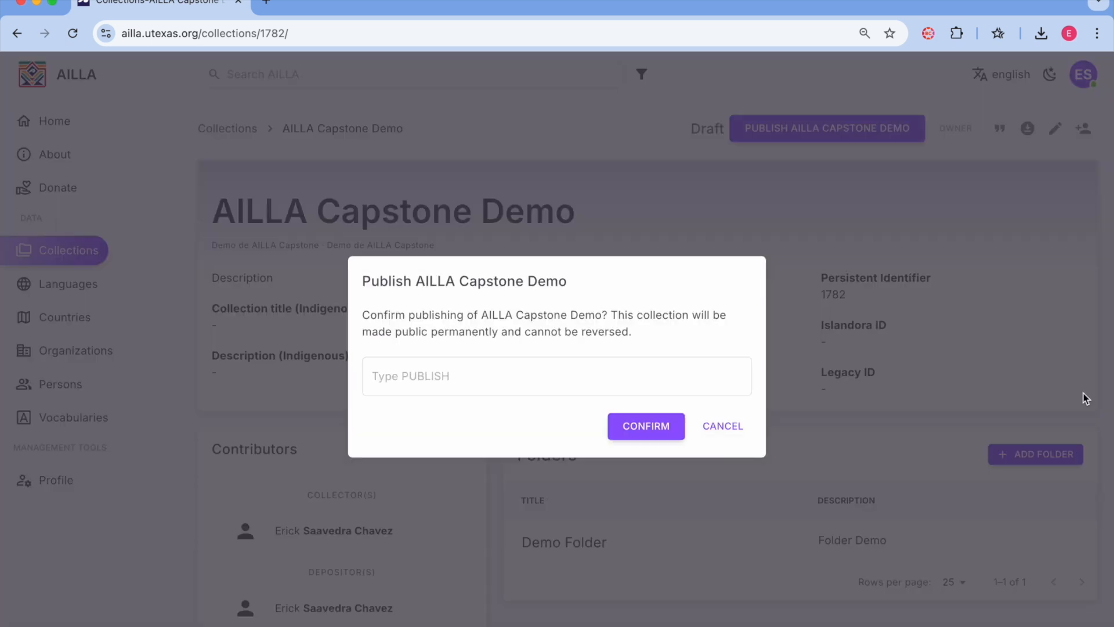